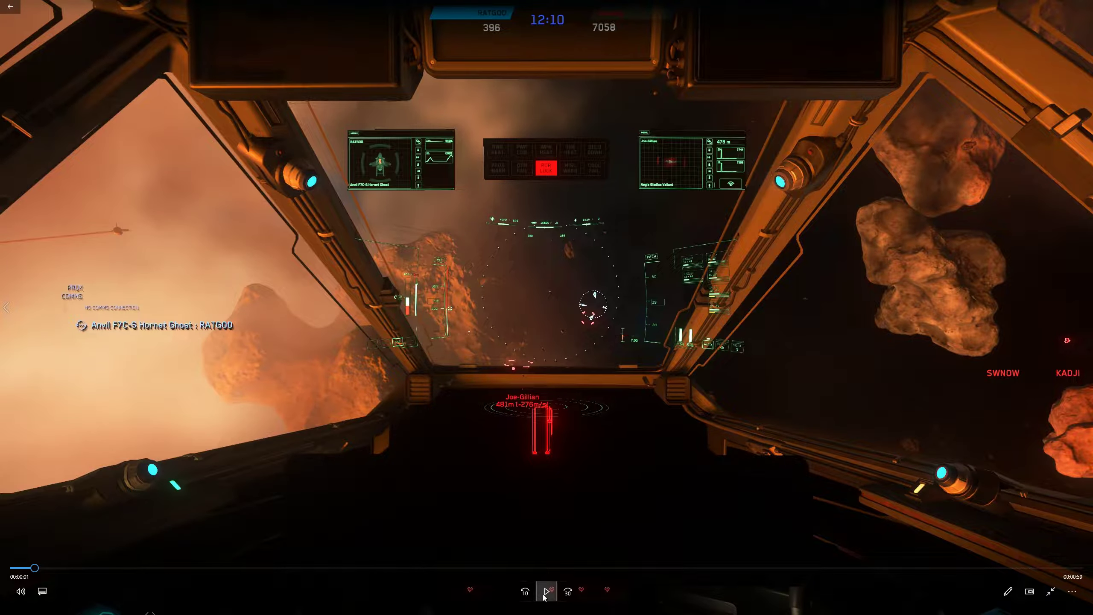
left_click(546, 591)
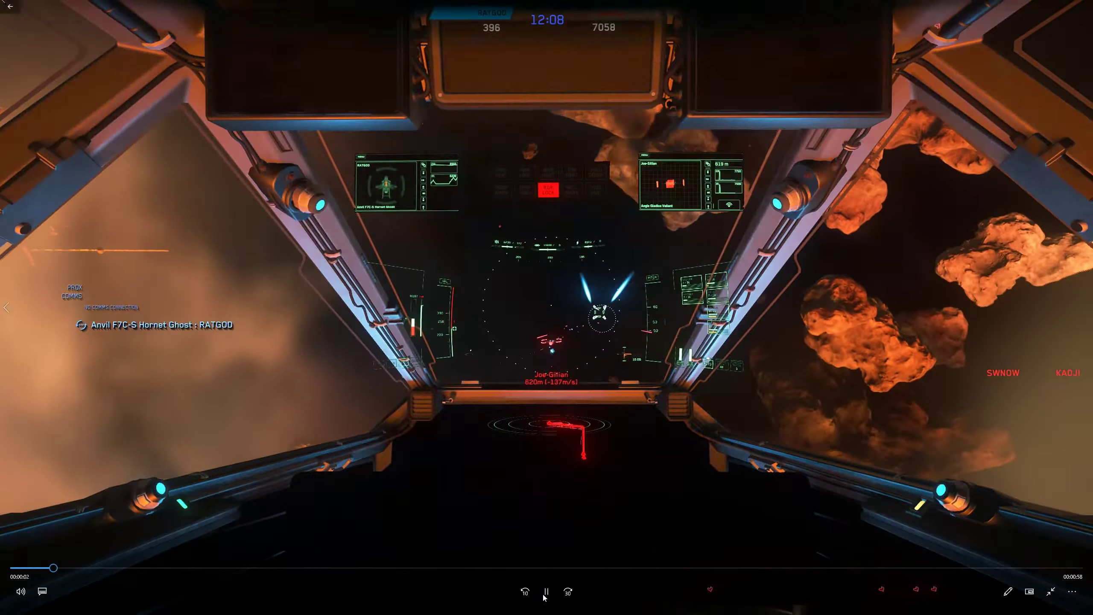